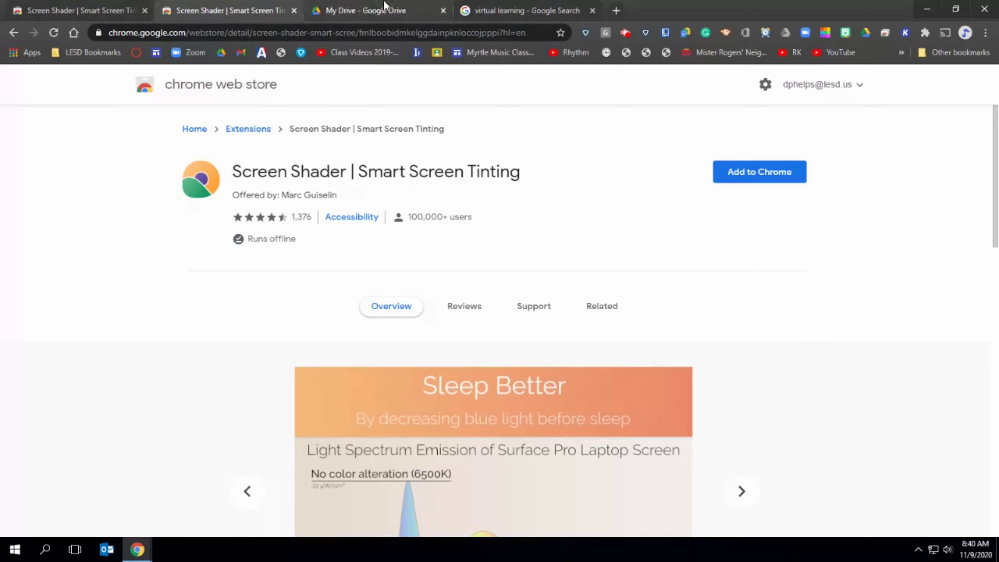
- Switch between the My Drive and Screen Shader tabs, ending on the amber-tinted My Drive page
{"action": "left_click", "coordinate": [377, 11]}
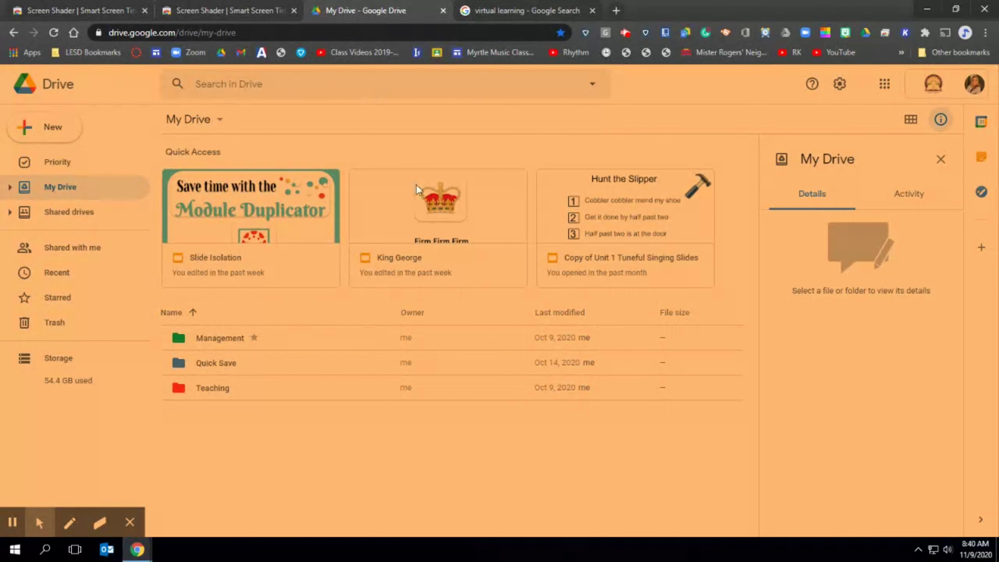
{"action": "left_click", "coordinate": [205, 13]}
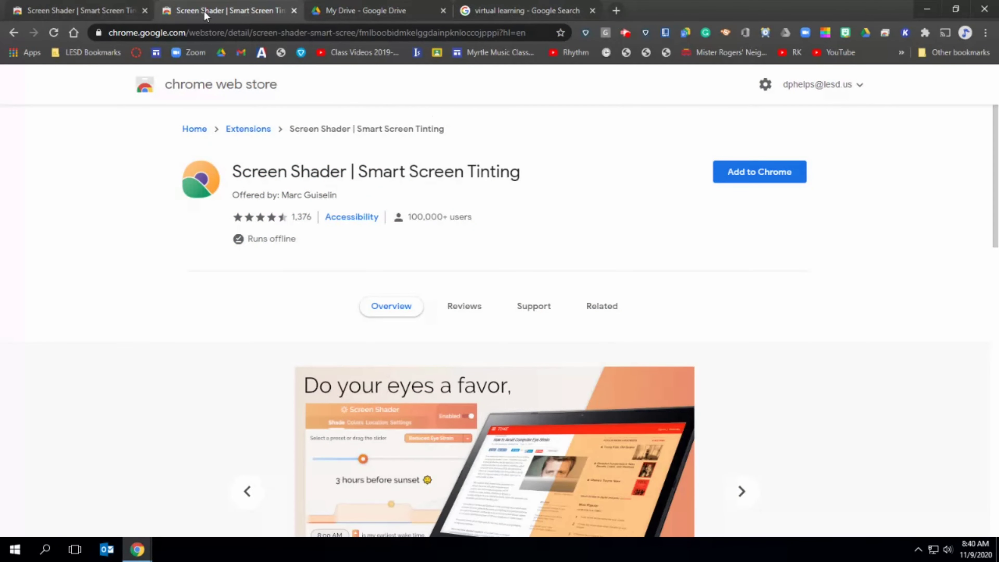
{"action": "left_click", "coordinate": [359, 16]}
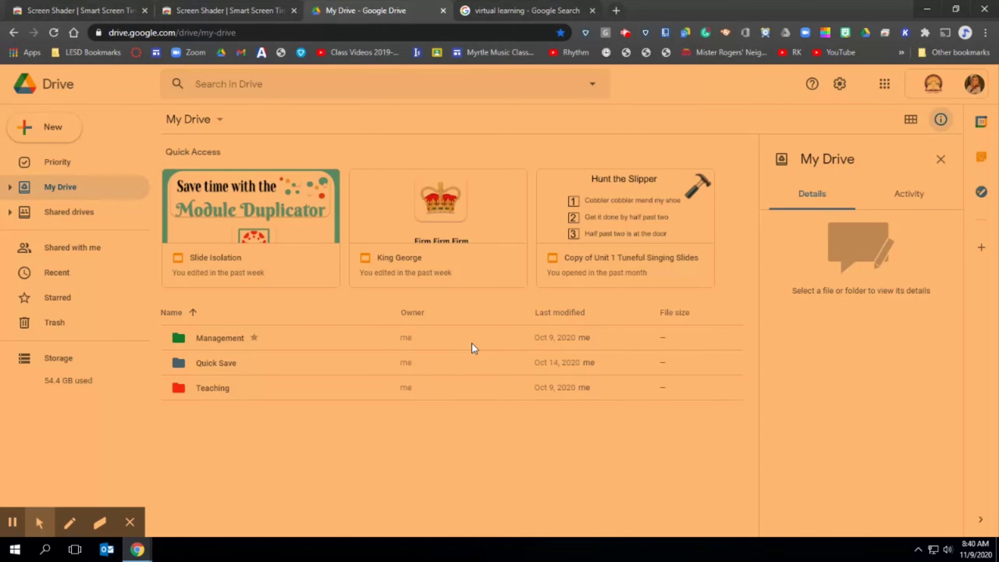
- In the first tab, search the web for 'chrome webstore' from the address bar
{"action": "left_click", "coordinate": [72, 17]}
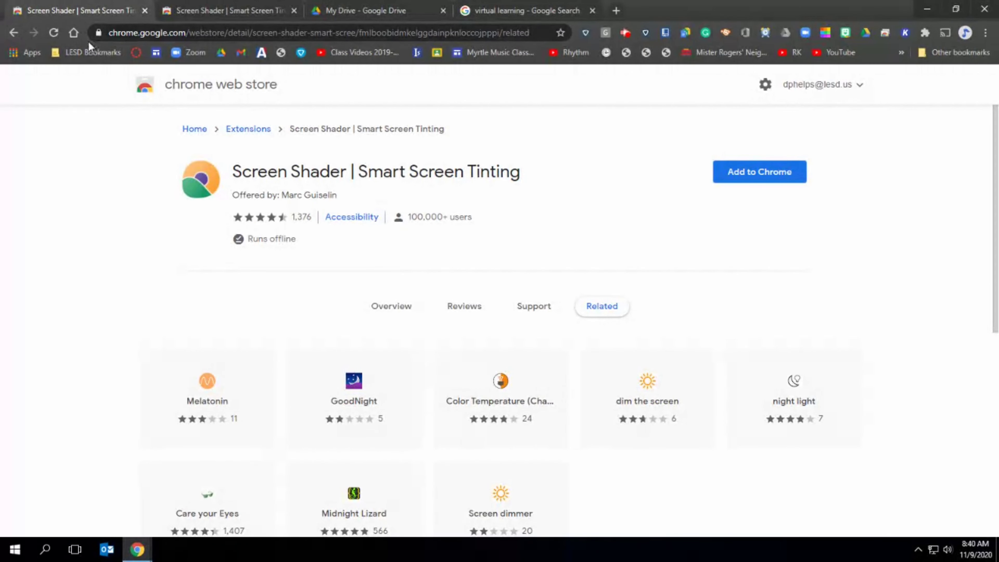
{"action": "left_click", "coordinate": [155, 31]}
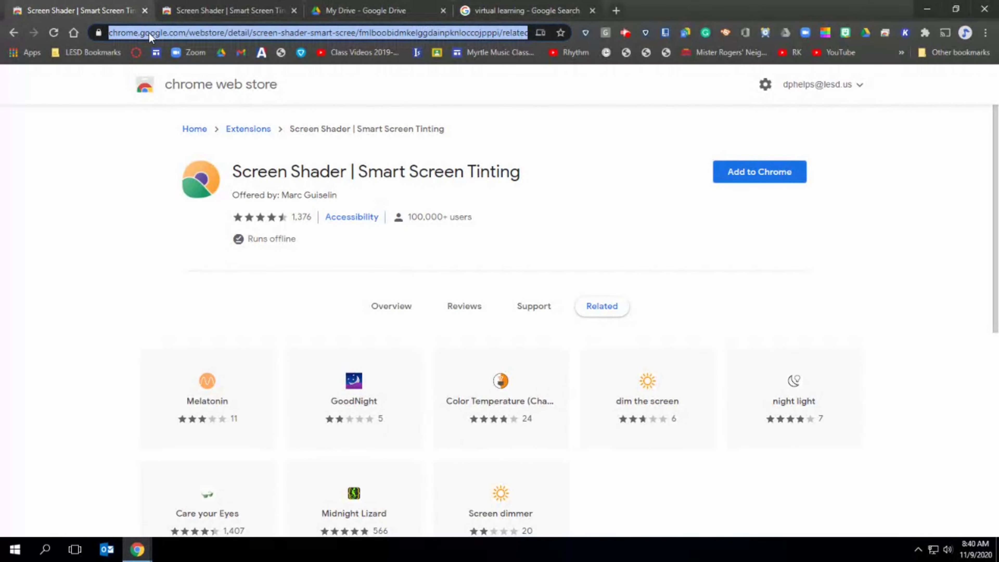
{"action": "type", "text": "chorme websi"}
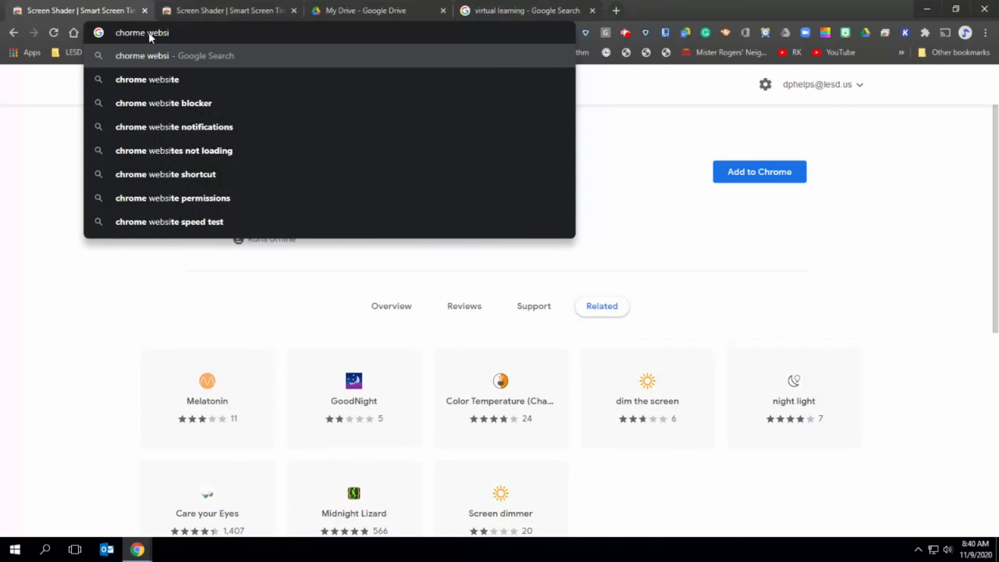
{"action": "key", "text": "BackSpace"}
{"action": "type", "text": "tore"}
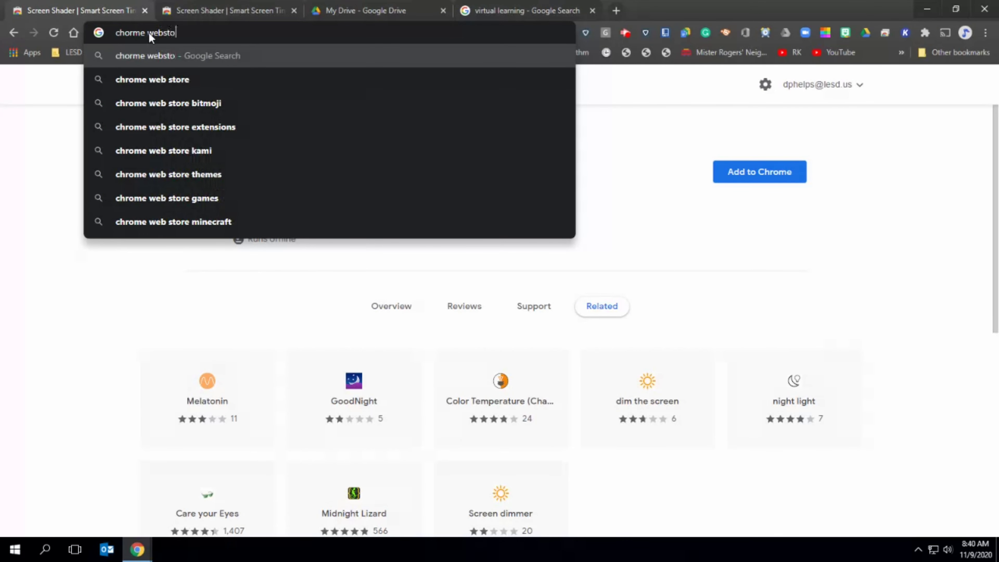
{"action": "key", "text": "Return"}
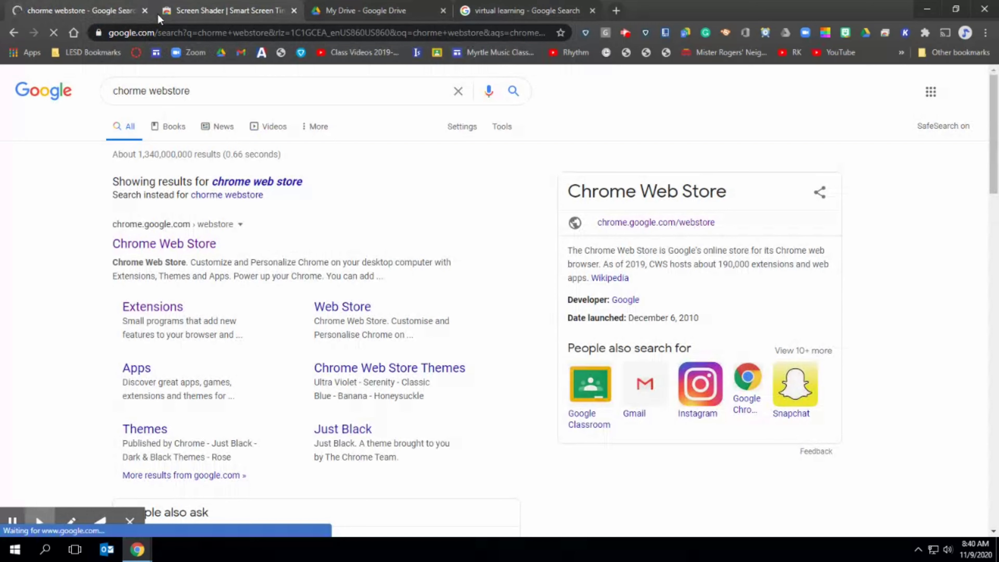
- Open the Chrome Web Store and search it for 'screen shader'
{"action": "left_click", "coordinate": [142, 244]}
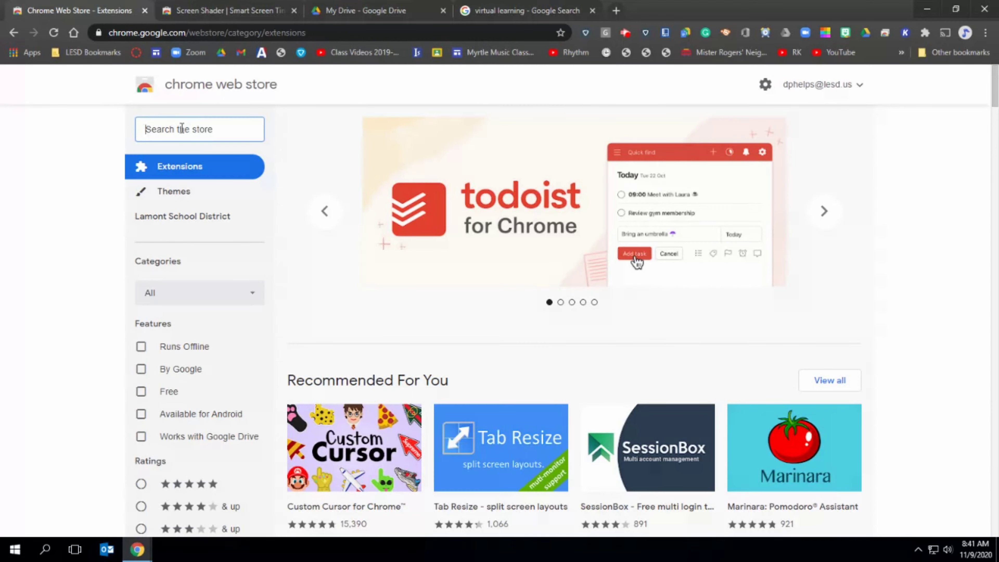
{"action": "type", "text": "screen s"}
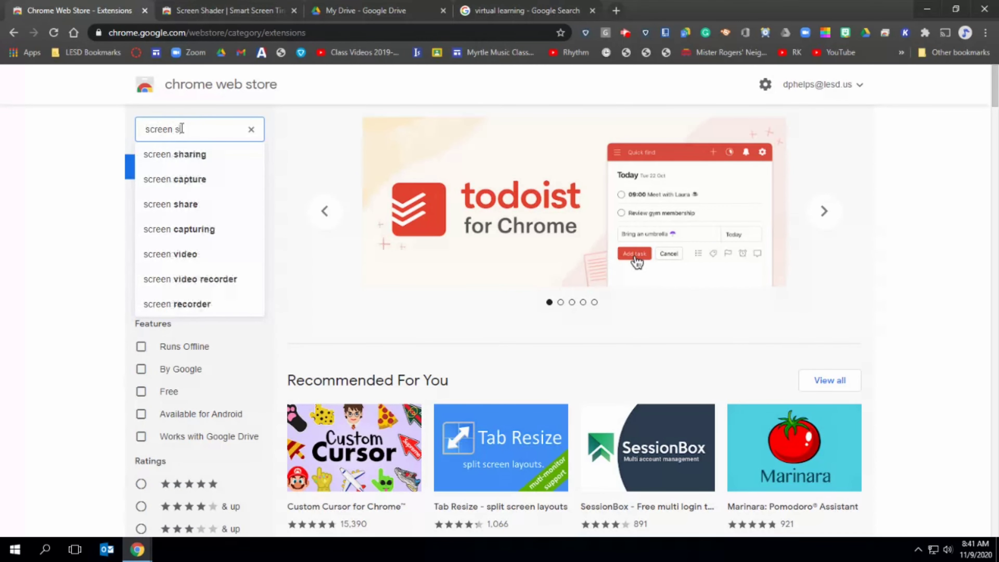
{"action": "type", "text": "hader"}
{"action": "key", "text": "Return"}
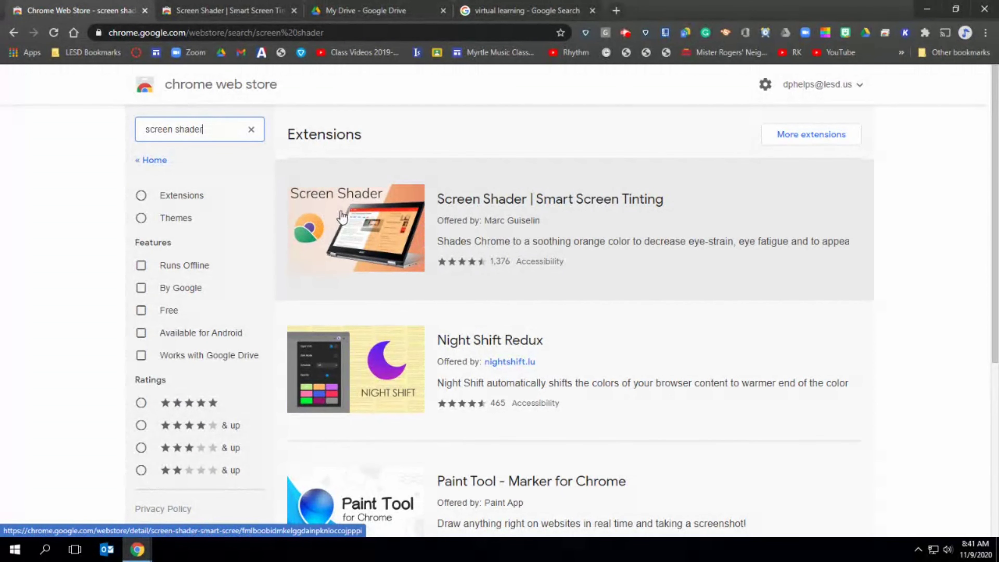
- Open the Screen Shader | Smart Screen Tinting listing and add it to Chrome, approving permissions
{"action": "left_click", "coordinate": [349, 237]}
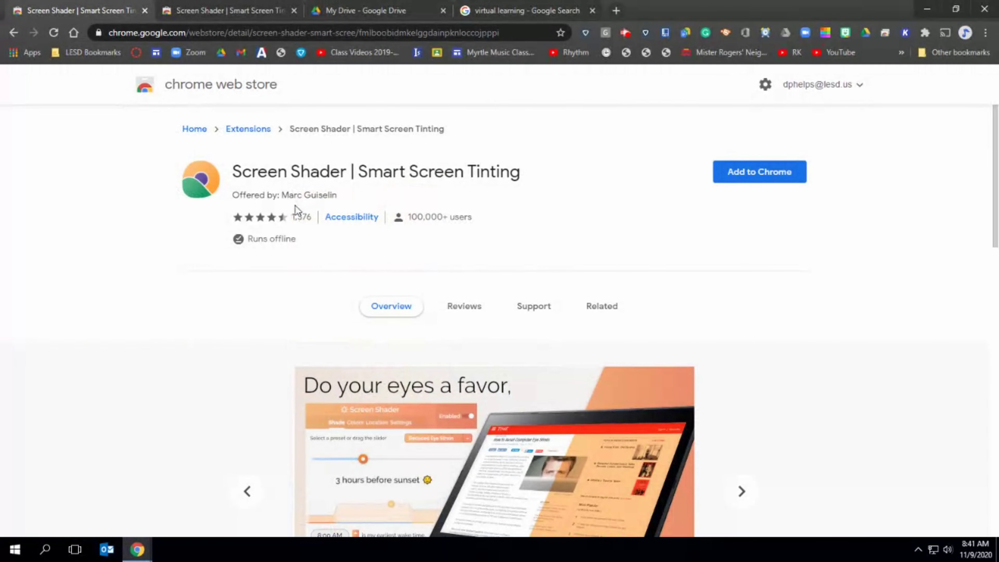
{"action": "scroll", "coordinate": [505, 382], "scroll_direction": "down", "scroll_amount": 10}
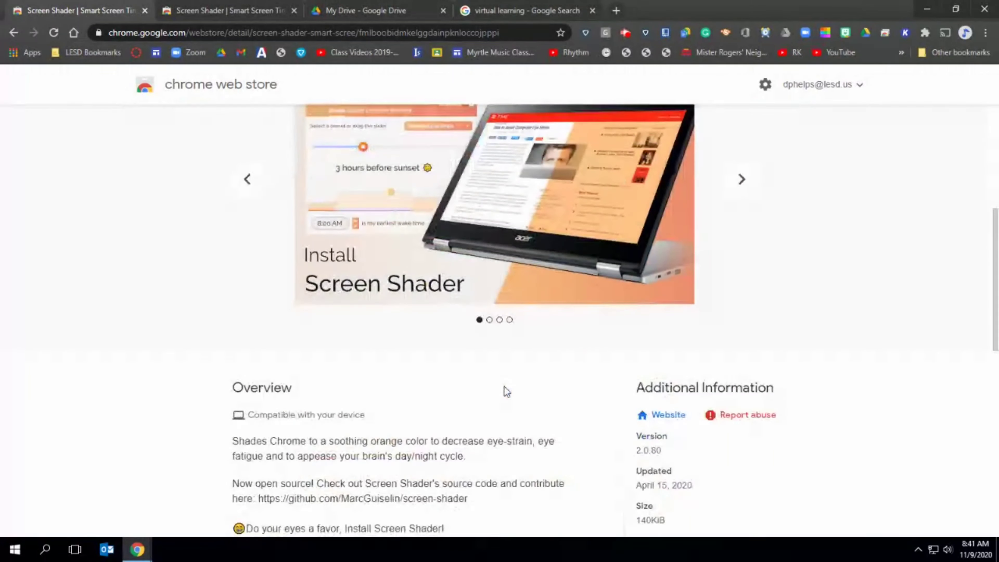
{"action": "scroll", "coordinate": [505, 383], "scroll_direction": "up", "scroll_amount": 8}
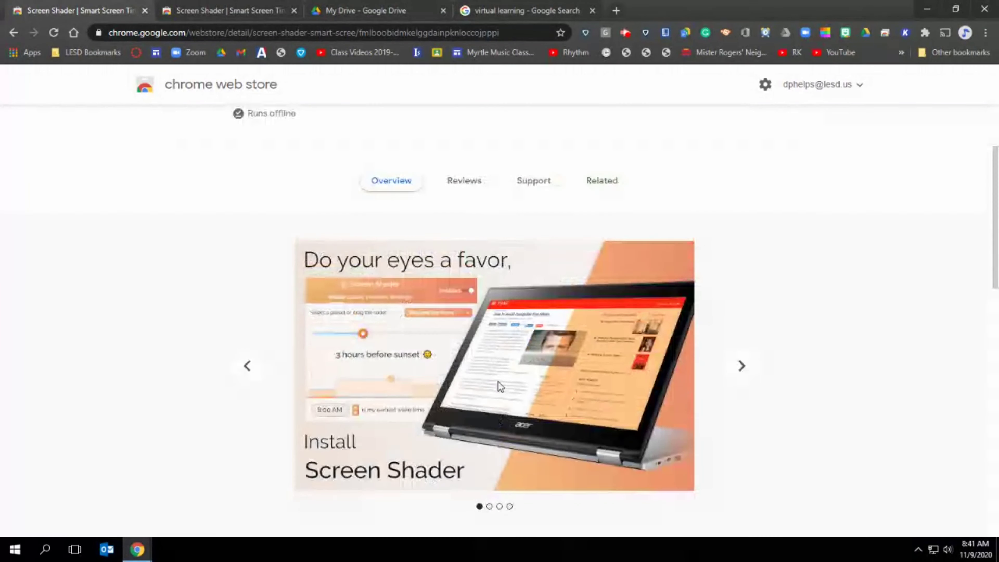
{"action": "scroll", "coordinate": [486, 366], "scroll_direction": "up", "scroll_amount": 3}
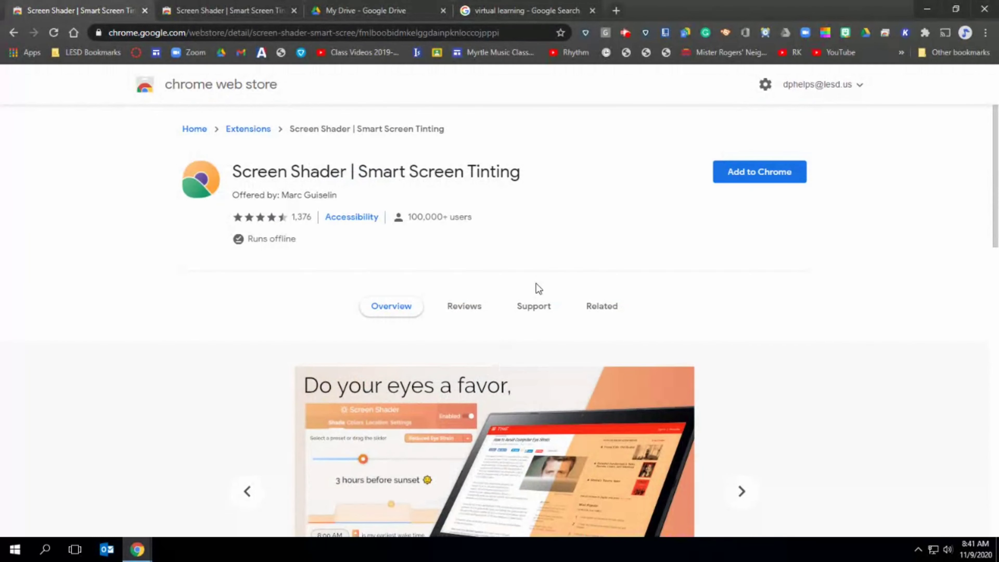
{"action": "left_click", "coordinate": [760, 179]}
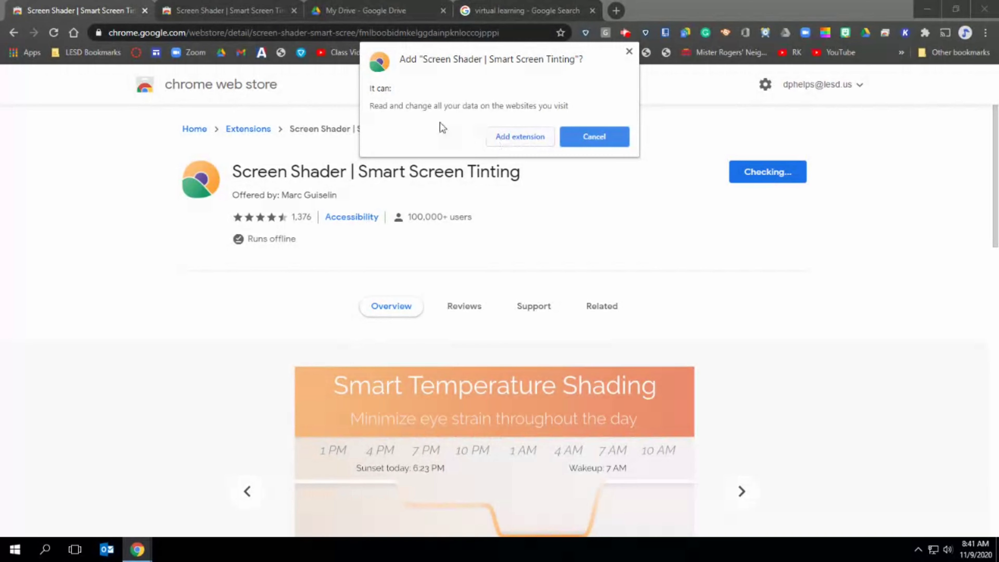
{"action": "left_click", "coordinate": [519, 136]}
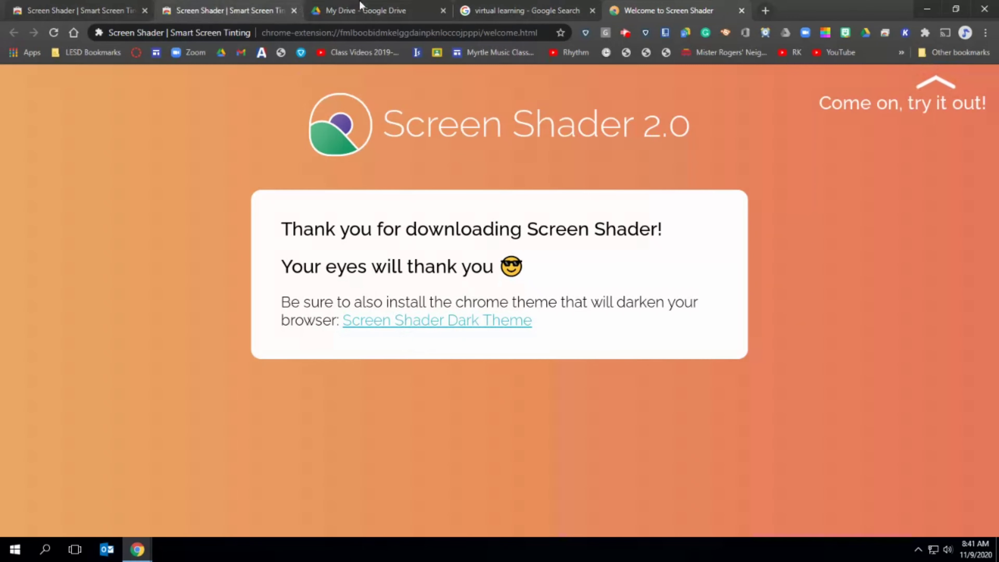
- From the welcome page, open the Screen Shader Dark Theme store listing and scroll through it
{"action": "left_click", "coordinate": [389, 324]}
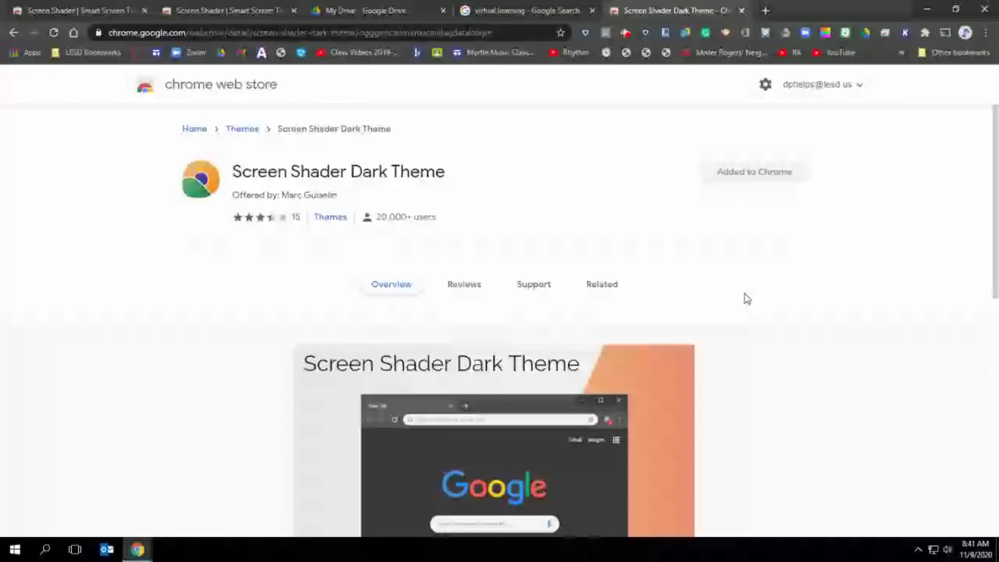
{"action": "scroll", "coordinate": [750, 294], "scroll_direction": "down", "scroll_amount": 3}
{"action": "scroll", "coordinate": [756, 282], "scroll_direction": "up", "scroll_amount": 3}
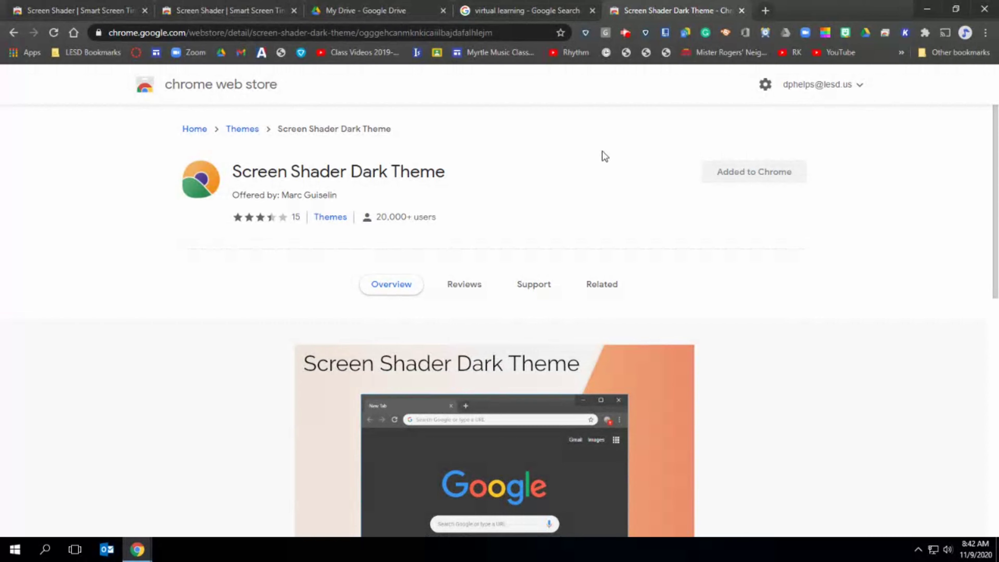
- In a new tab, search Google for 'virtual learning'
{"action": "left_click", "coordinate": [764, 14]}
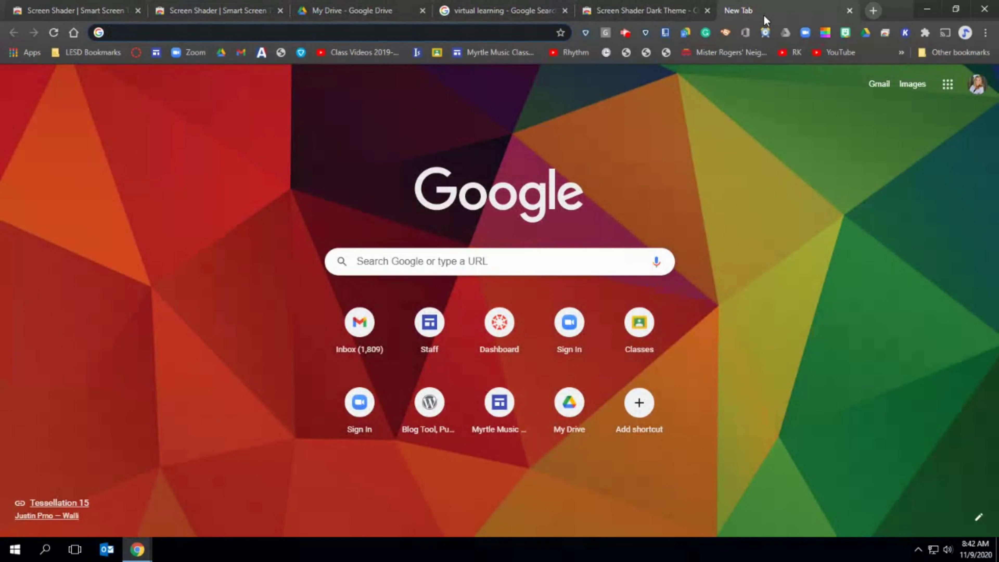
{"action": "type", "text": "virtual learning"}
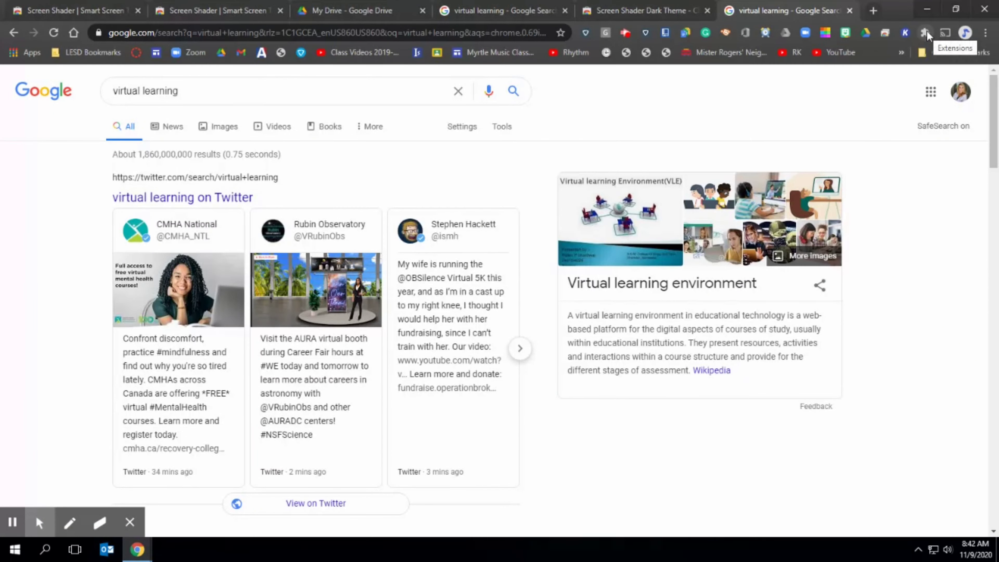
- Open Screen Shader from the Extensions menu and set a 65% daytime custom shade
{"action": "left_click", "coordinate": [925, 33]}
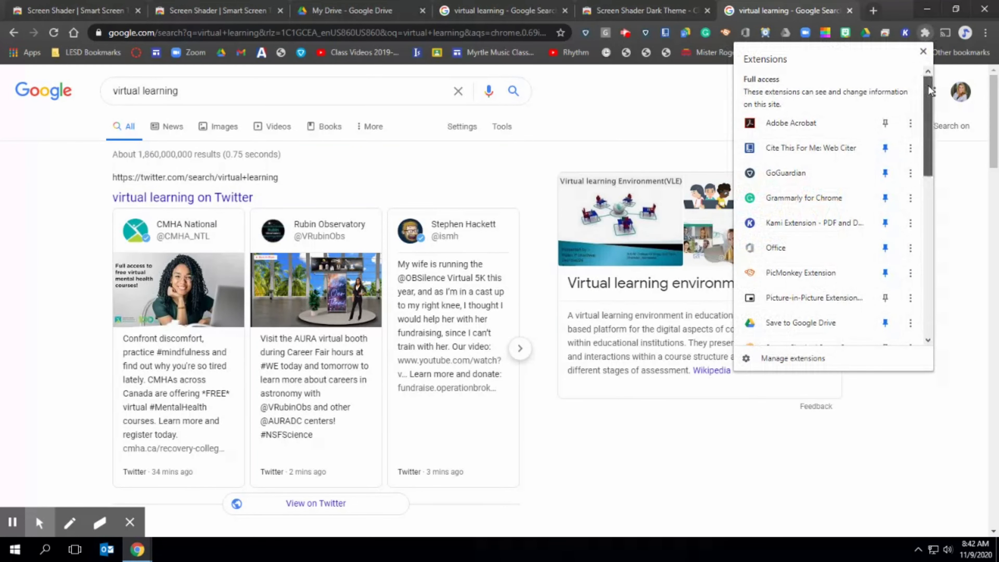
{"action": "left_click_drag", "start_coordinate": [929, 89], "coordinate": [928, 151]}
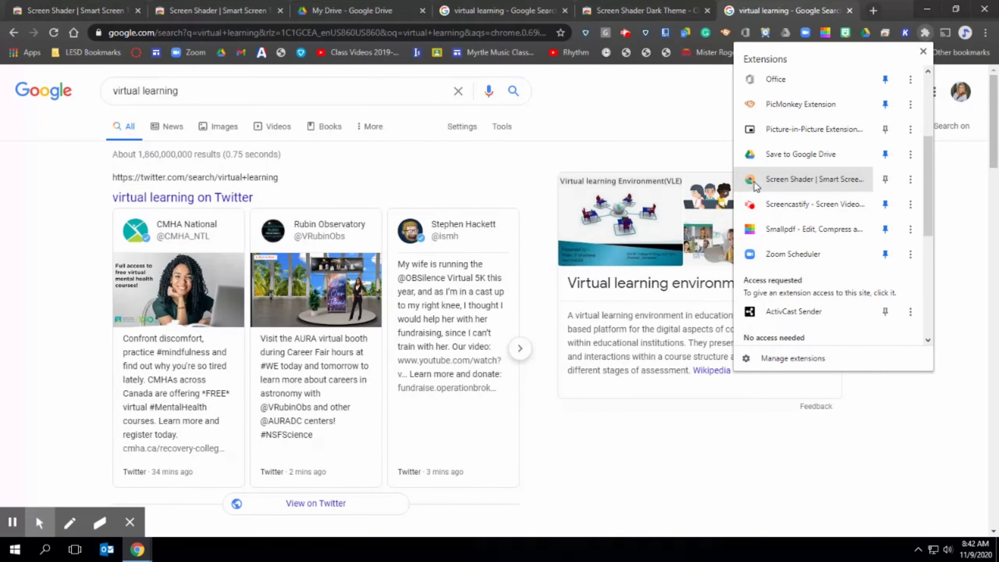
{"action": "left_click", "coordinate": [784, 183]}
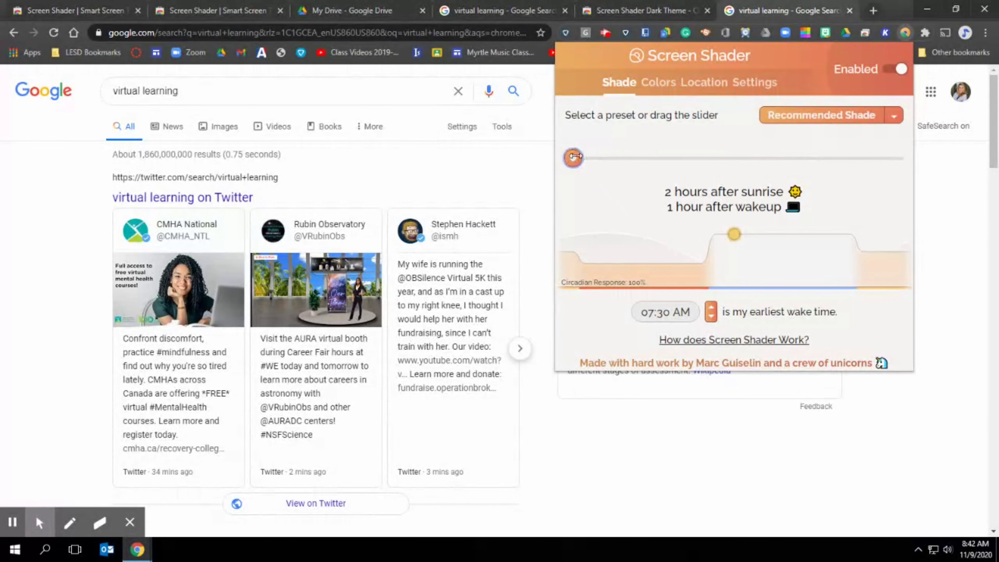
{"action": "left_click_drag", "start_coordinate": [574, 159], "coordinate": [686, 159]}
- On the Colors page, pick the second orange swatch at 19% darkness and close the panel
{"action": "left_click", "coordinate": [659, 84]}
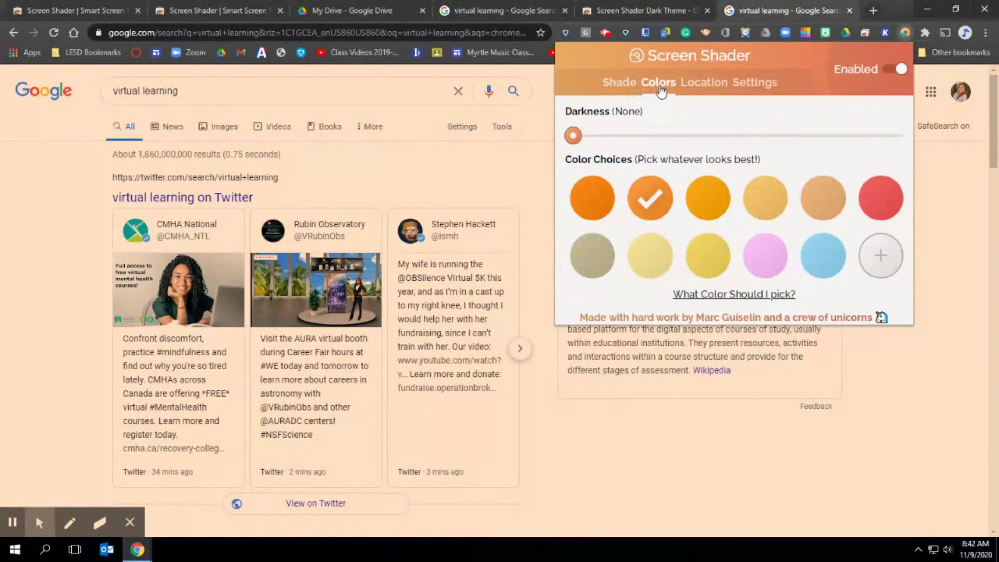
{"action": "left_click", "coordinate": [587, 202]}
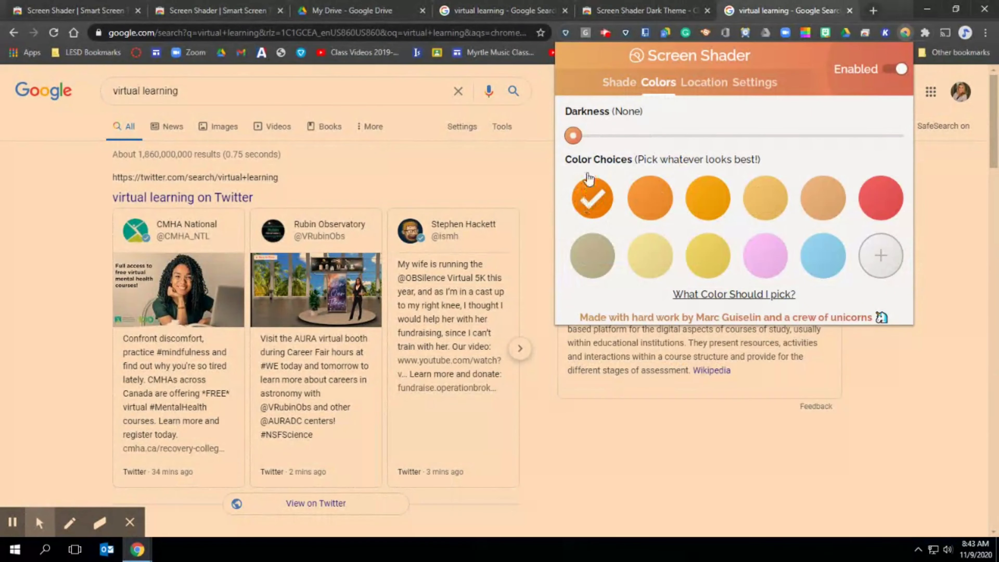
{"action": "left_click_drag", "start_coordinate": [573, 135], "coordinate": [604, 131]}
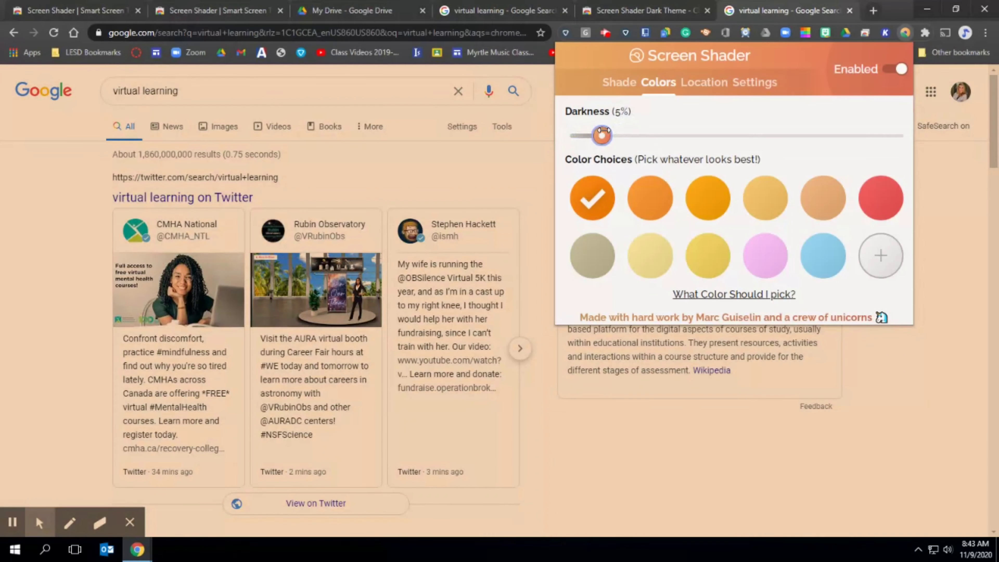
{"action": "left_click", "coordinate": [666, 206]}
{"action": "left_click_drag", "start_coordinate": [603, 135], "coordinate": [674, 134]}
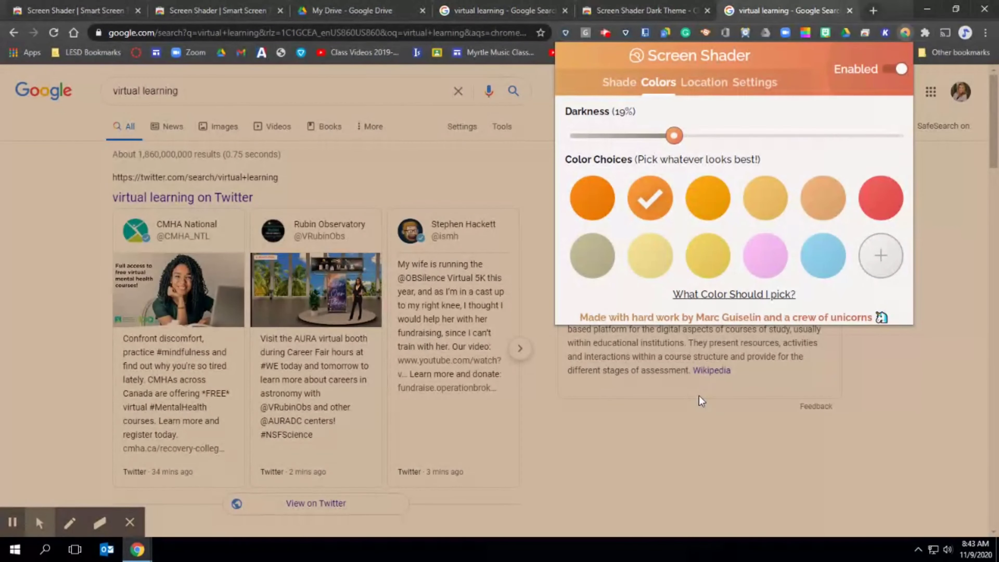
{"action": "left_click", "coordinate": [601, 460]}
- Open a new tab and go to the Canvas Dashboard via its shortcut tile
{"action": "key", "text": "ctrl+t"}
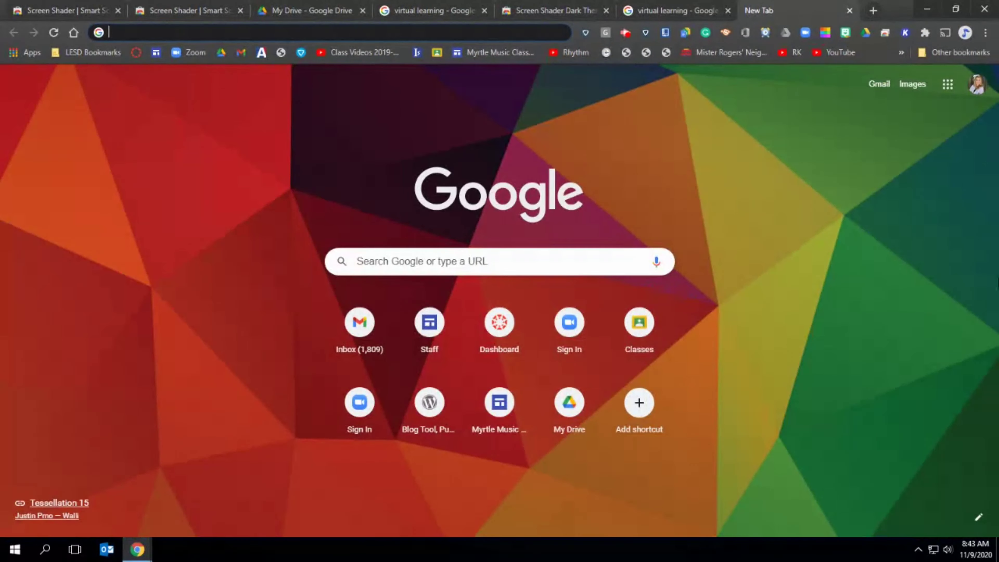
{"action": "left_click", "coordinate": [496, 322]}
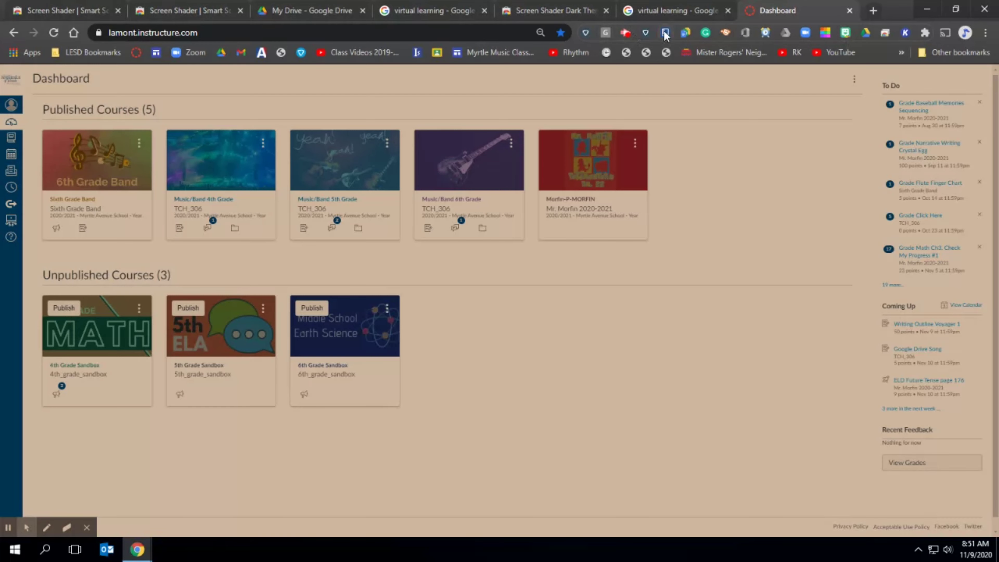
- Pin Screen Shader from the Extensions menu and drag its toolbar icon among the other extensions
{"action": "left_click", "coordinate": [927, 32]}
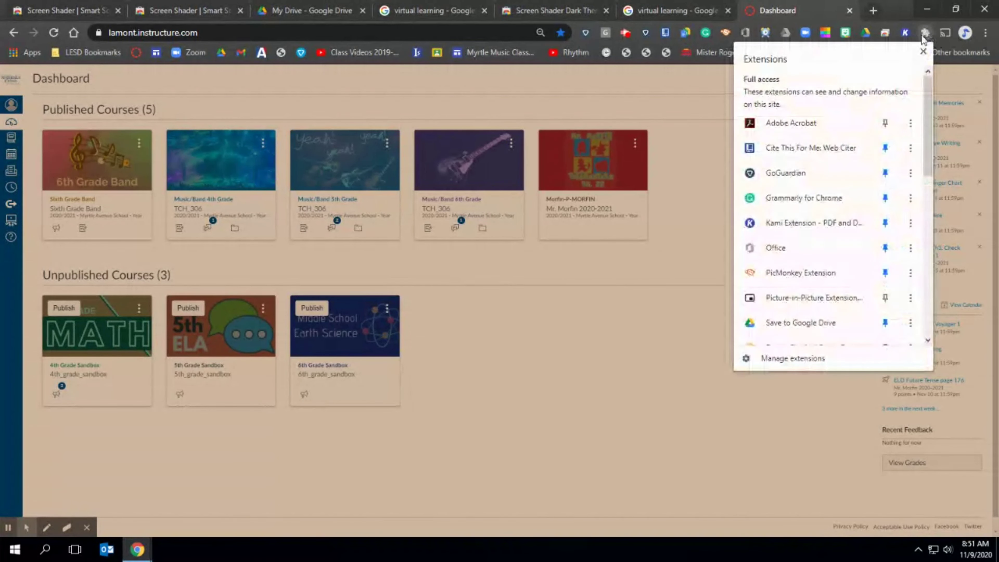
{"action": "left_click_drag", "start_coordinate": [928, 85], "coordinate": [928, 126]}
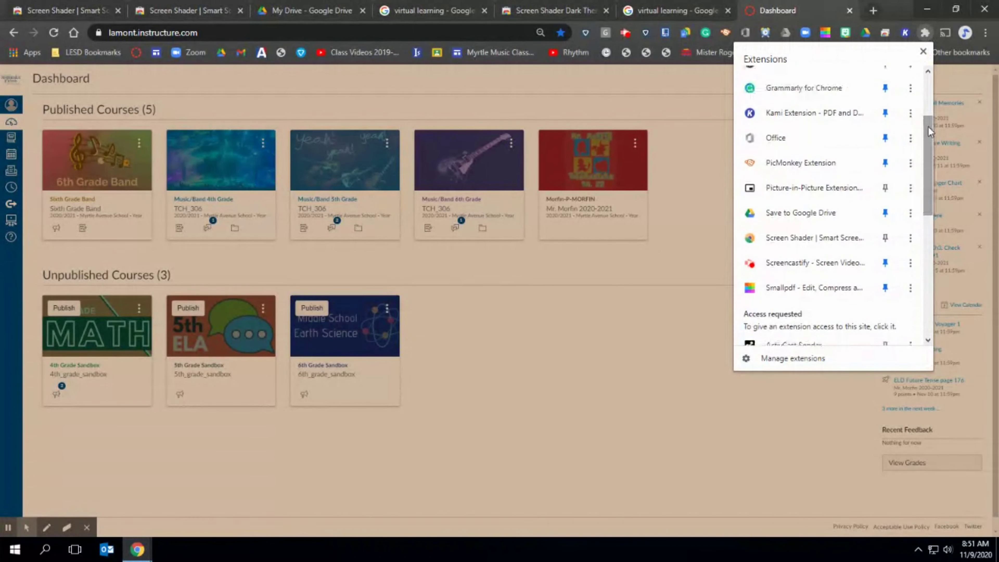
{"action": "left_click", "coordinate": [887, 246]}
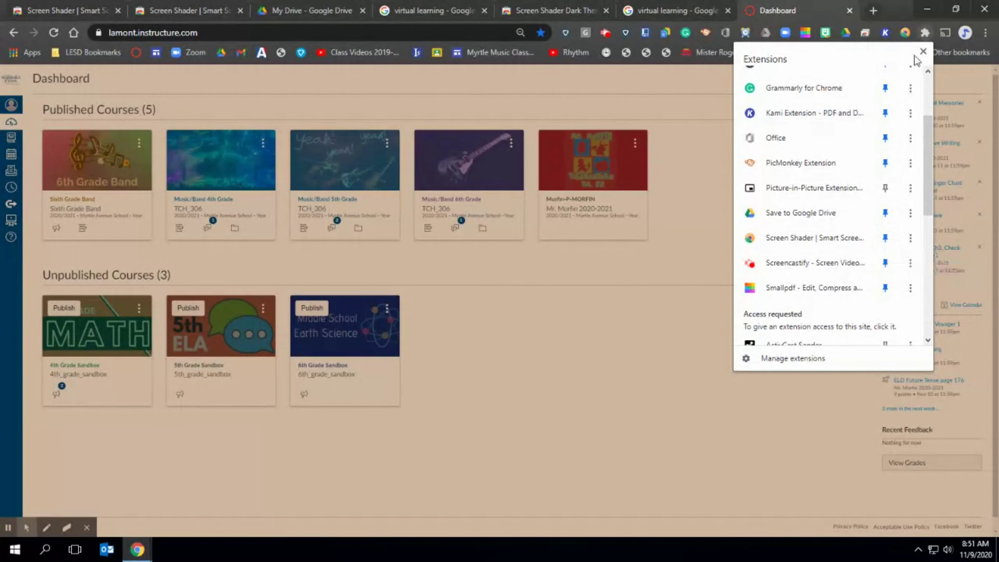
{"action": "left_click_drag", "start_coordinate": [906, 30], "coordinate": [628, 33]}
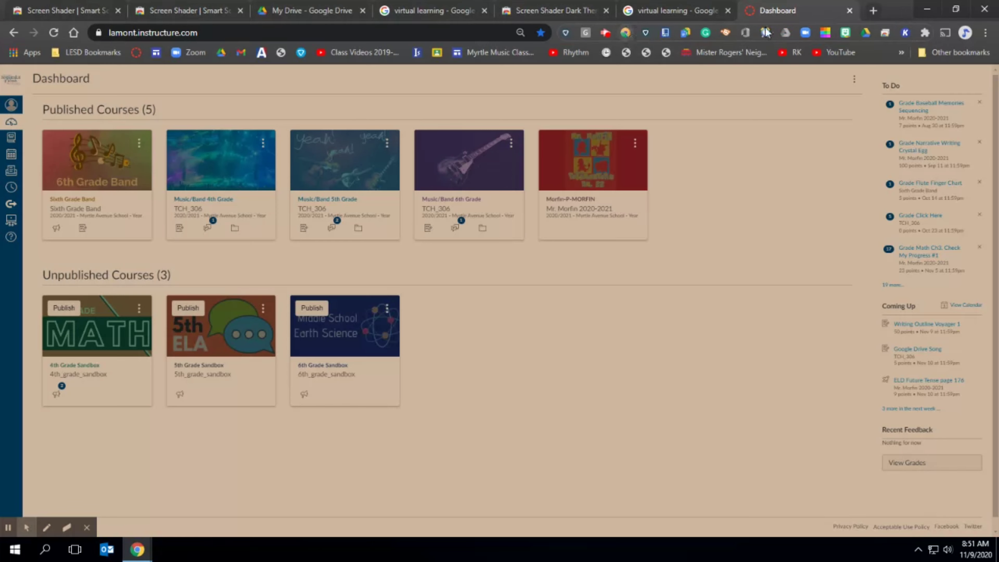
- From the pinned icon, lower Screen Shader's daytime shade to 86% and close the panel
{"action": "left_click", "coordinate": [625, 34]}
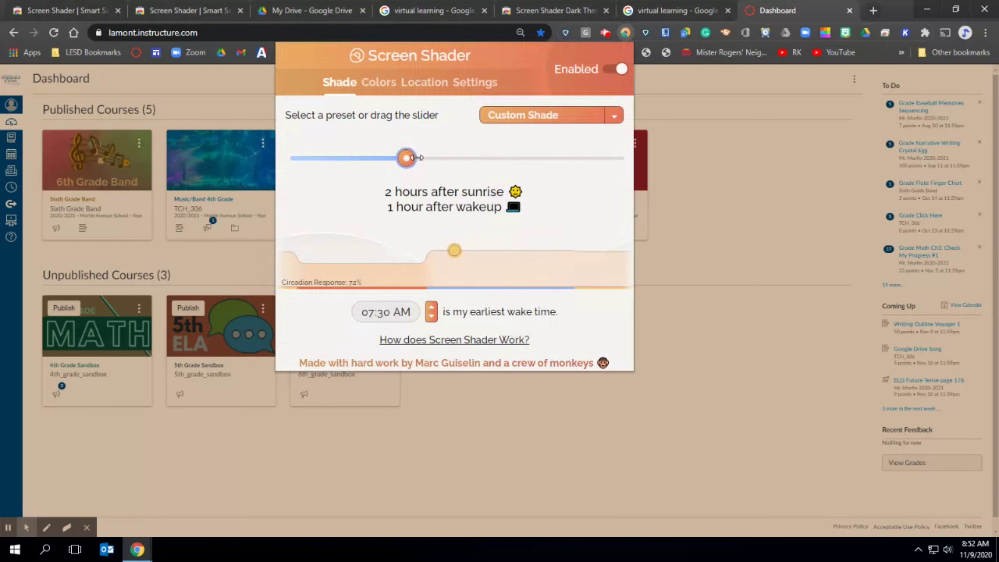
{"action": "mouse_move", "coordinate": [407, 158]}
{"action": "left_mouse_down"}
{"action": "mouse_move", "coordinate": [324, 157]}
{"action": "mouse_move", "coordinate": [509, 156]}
{"action": "mouse_move", "coordinate": [424, 157]}
{"action": "left_mouse_up"}
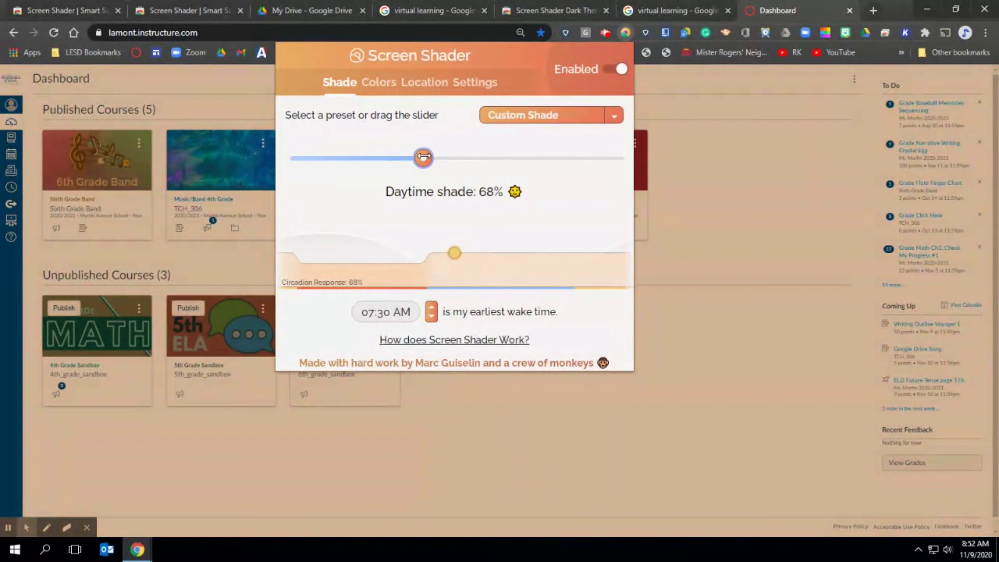
{"action": "left_click", "coordinate": [702, 75]}
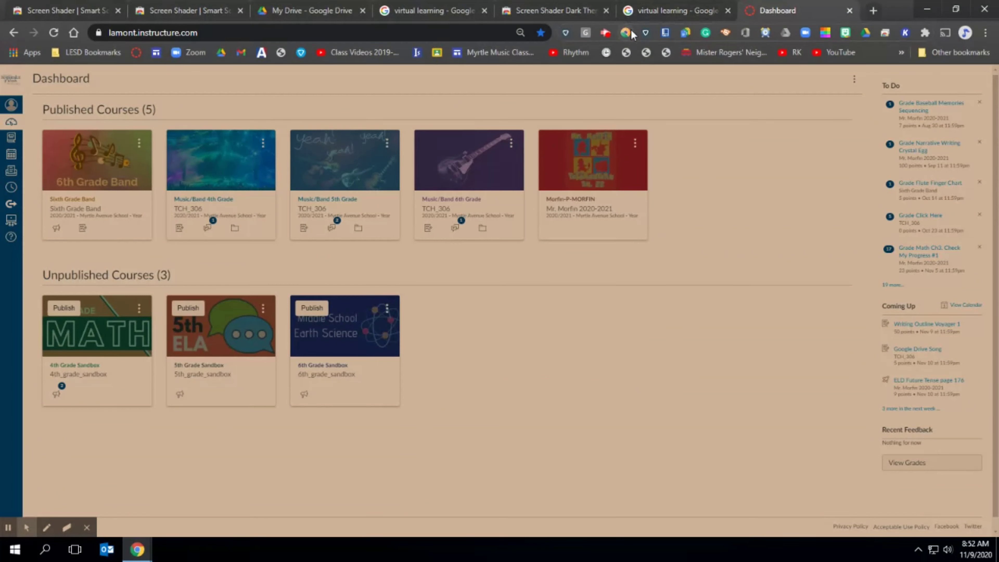
{"action": "left_click", "coordinate": [623, 34]}
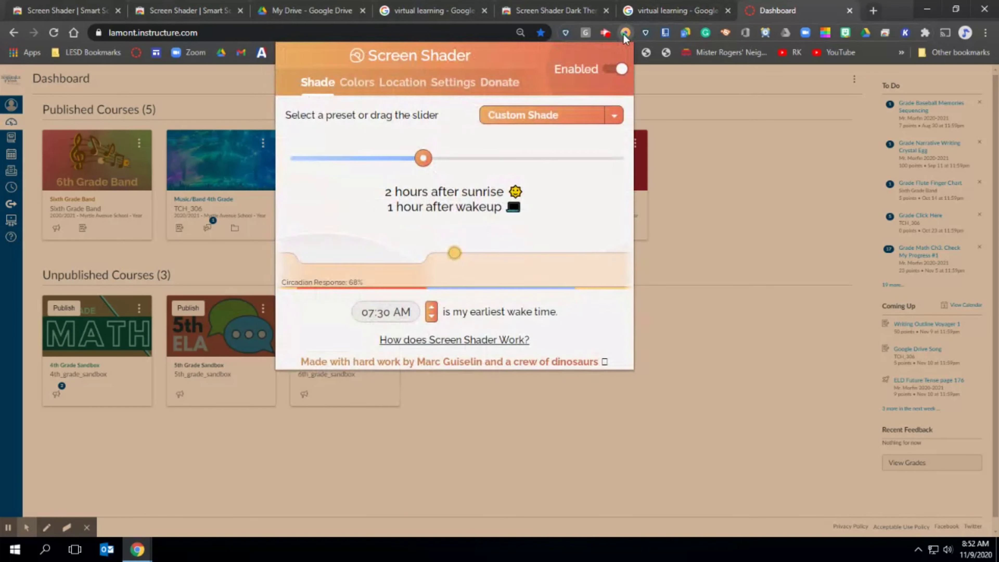
{"action": "left_click", "coordinate": [624, 33]}
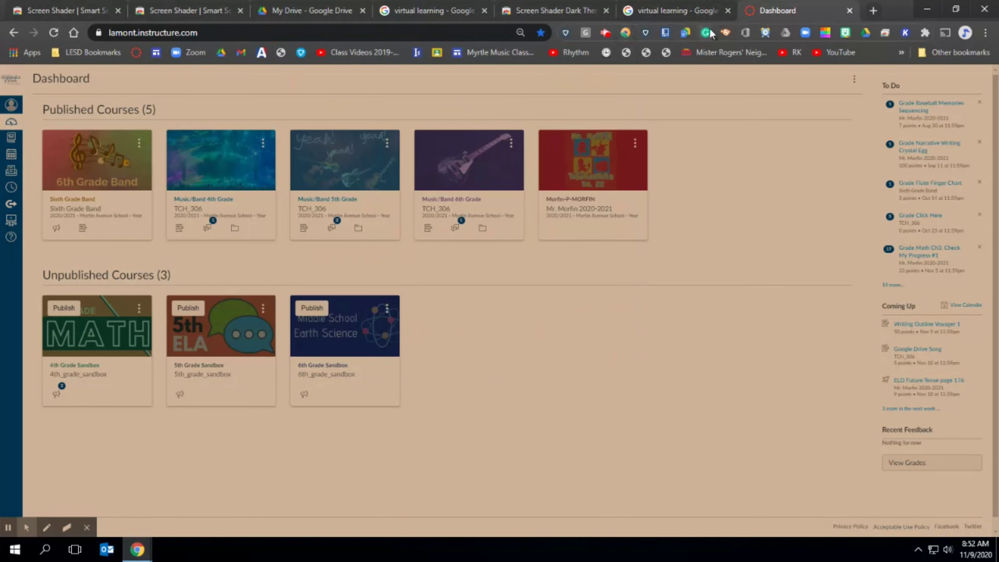